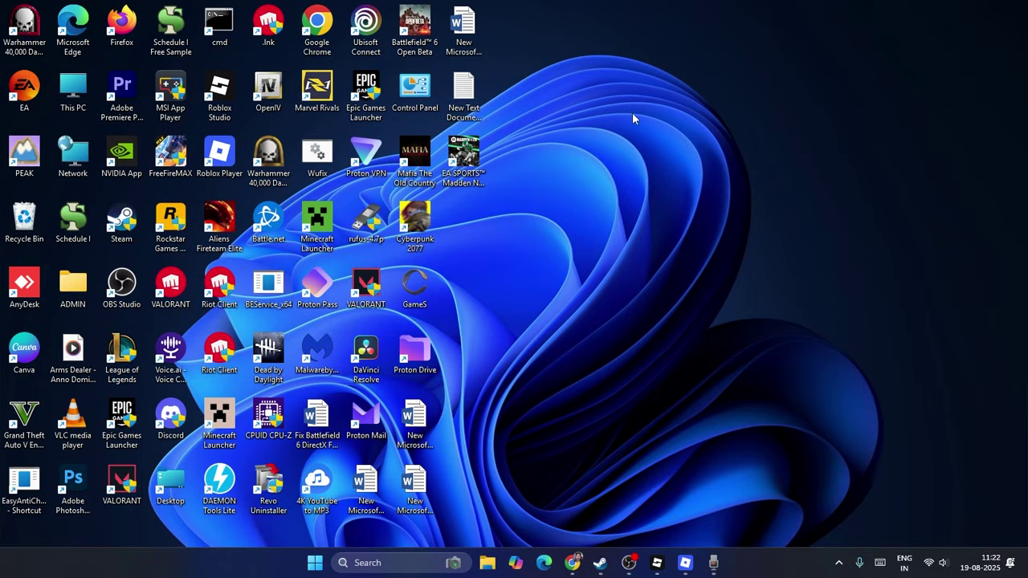
Step: Bring the browser showing roblox.com forward and open the gear account menu
left_click(571, 562)
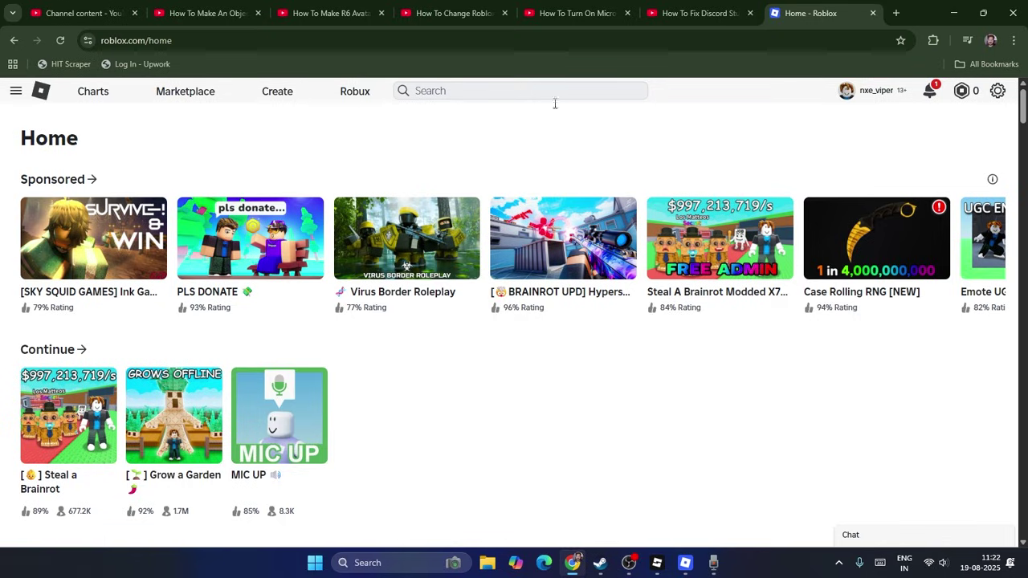
left_click(998, 93)
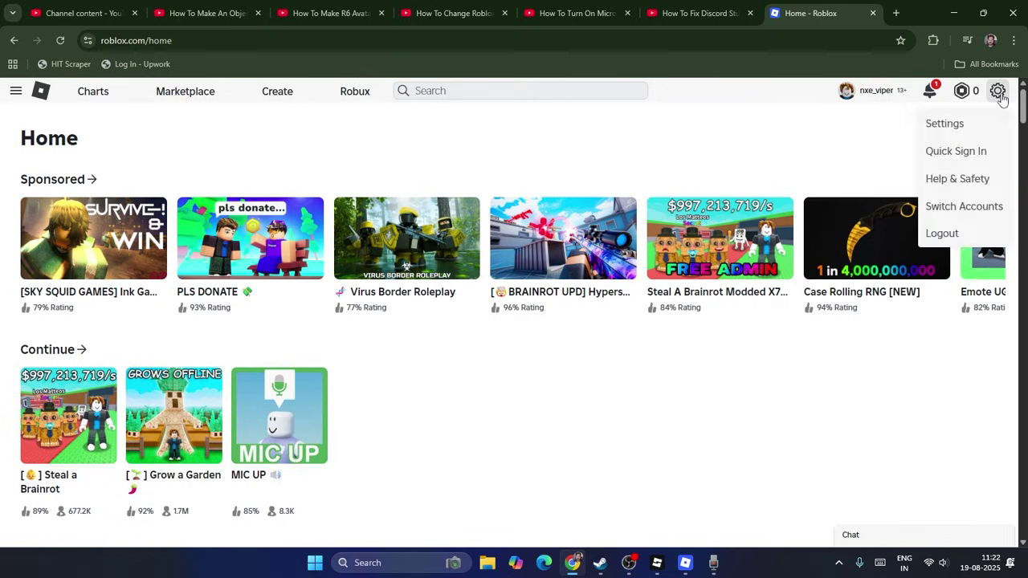
Step: Open Account Info settings and highlight the Account Location label and its value, India
left_click(957, 125)
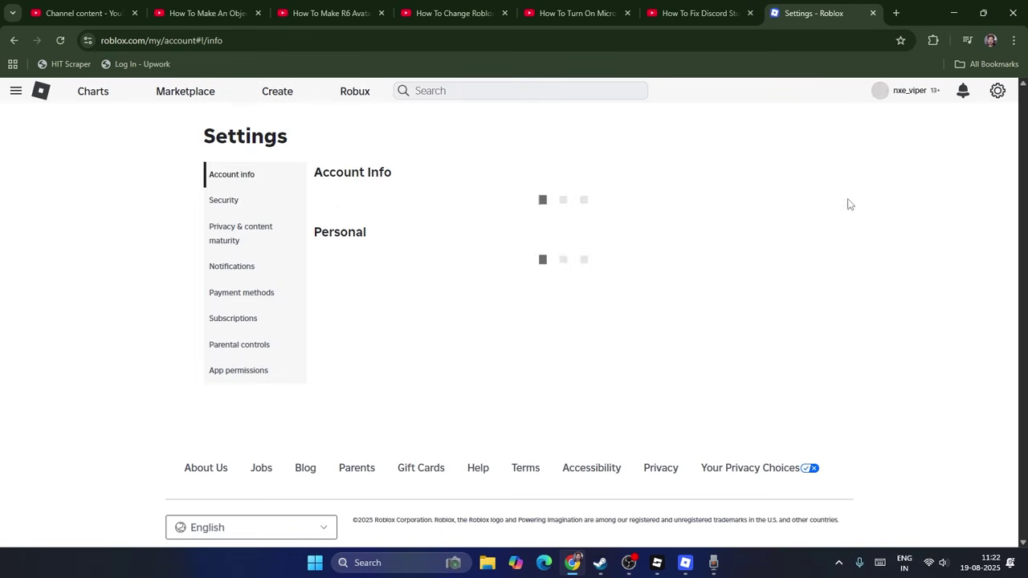
scroll(546, 226, "down", 7)
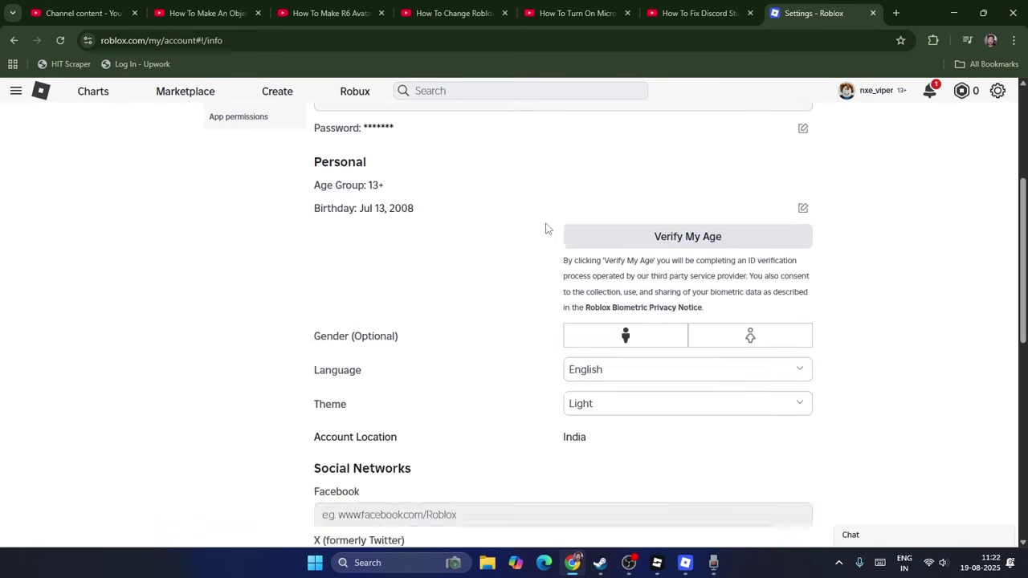
scroll(509, 232, "up", 2)
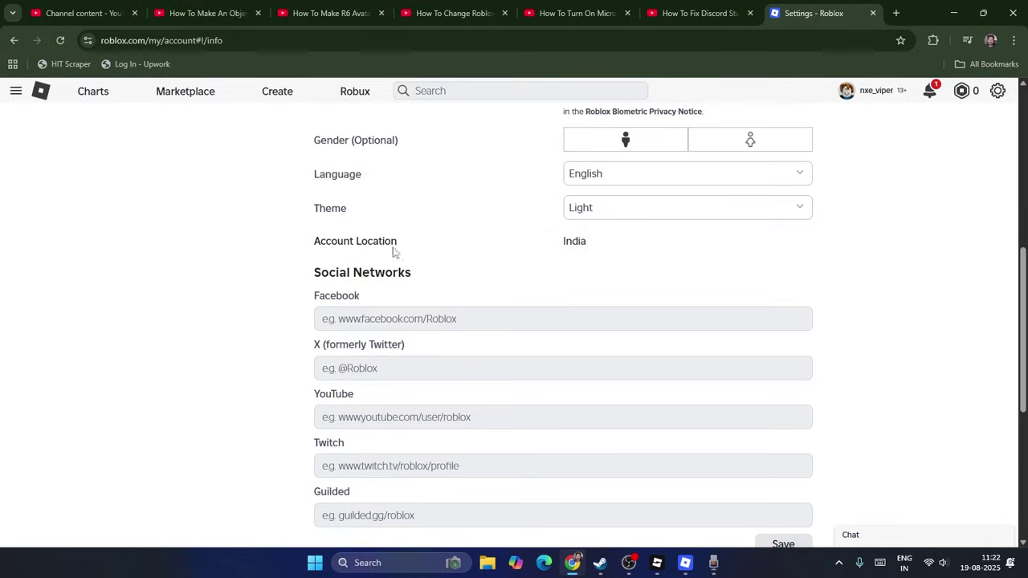
left_click_drag(316, 241, 406, 242)
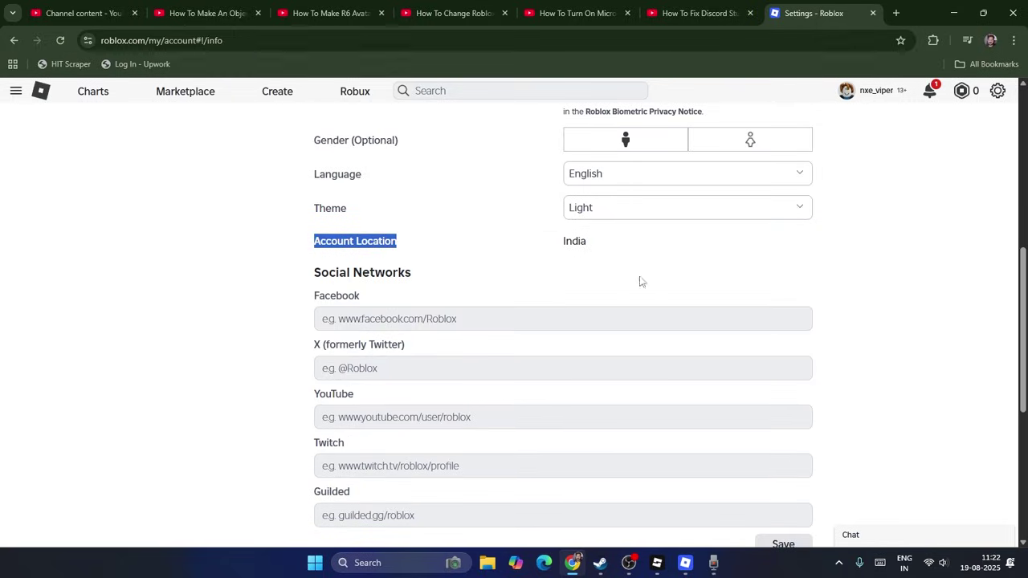
left_click(546, 241)
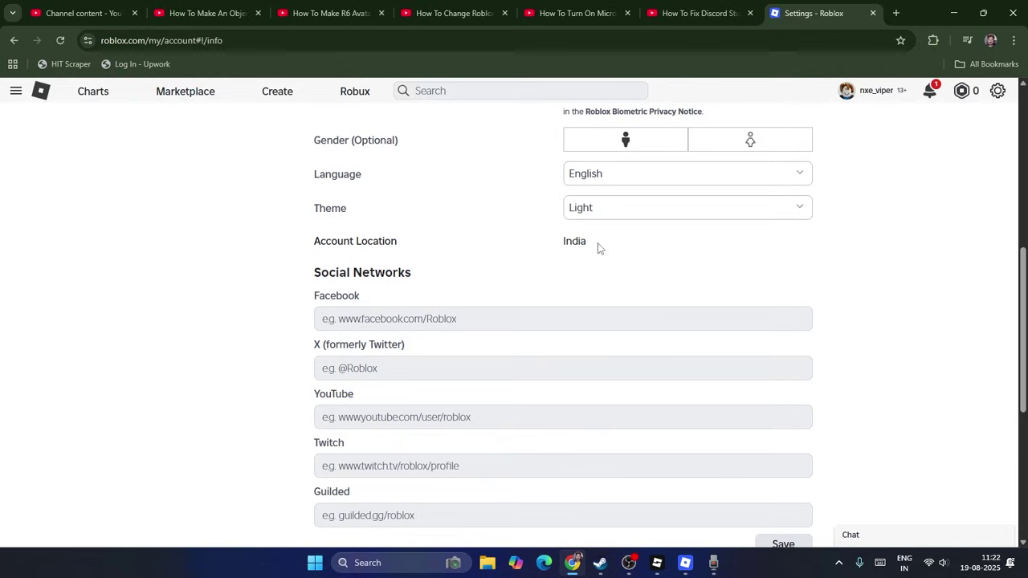
left_click_drag(599, 246, 524, 248)
left_click(520, 253)
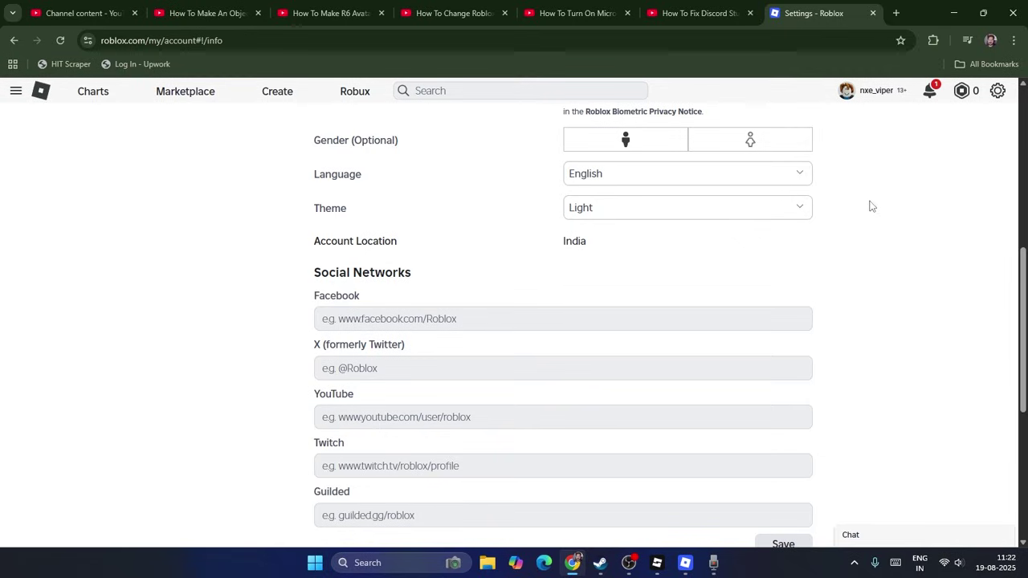
Step: Scroll through the corp.roblox.com corporate home page in the new tab
scroll(874, 215, "up", 2)
scroll(906, 273, "up", 4)
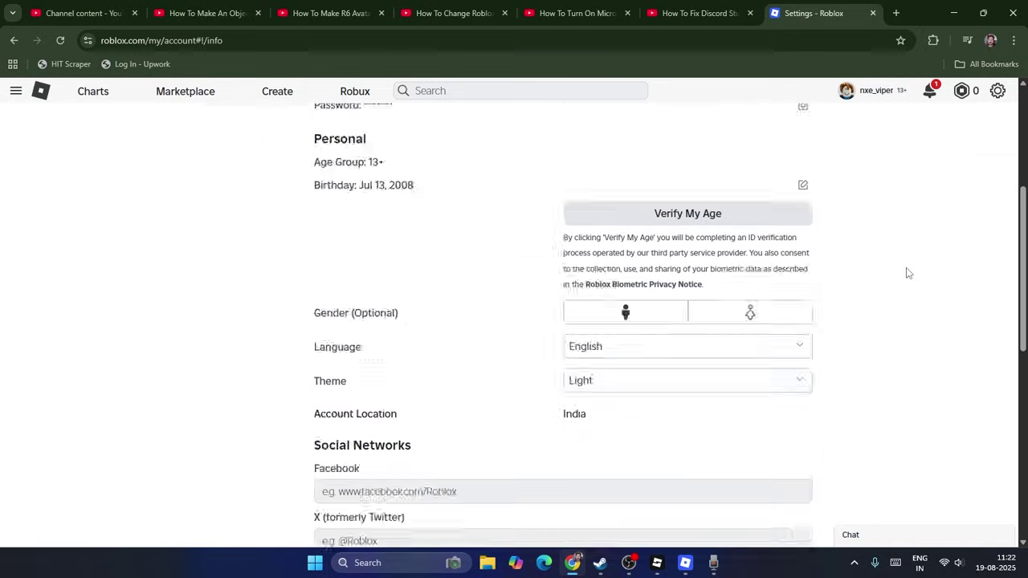
scroll(906, 273, "down", 10)
scroll(905, 273, "down", 1)
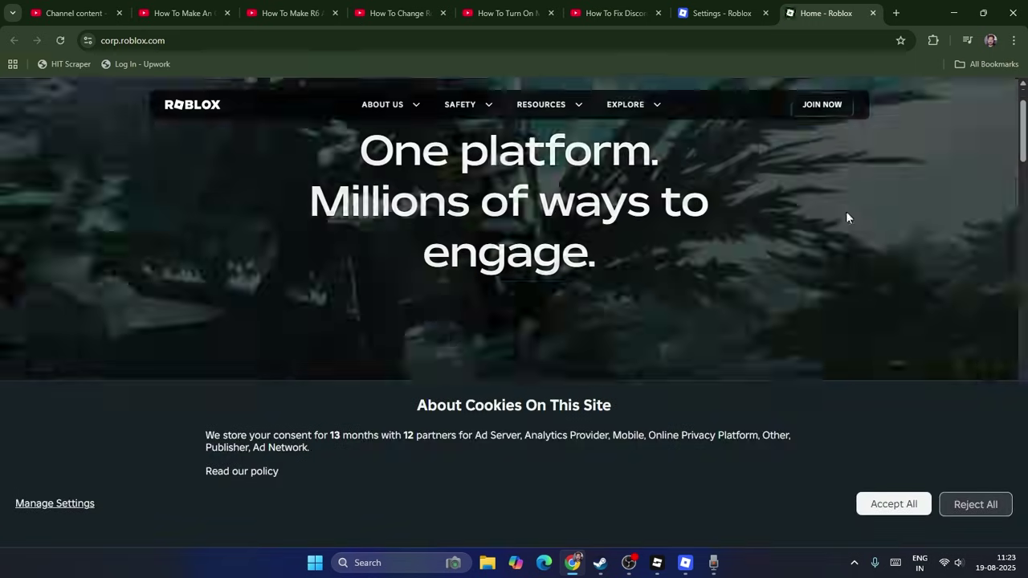
scroll(846, 217, "down", 15)
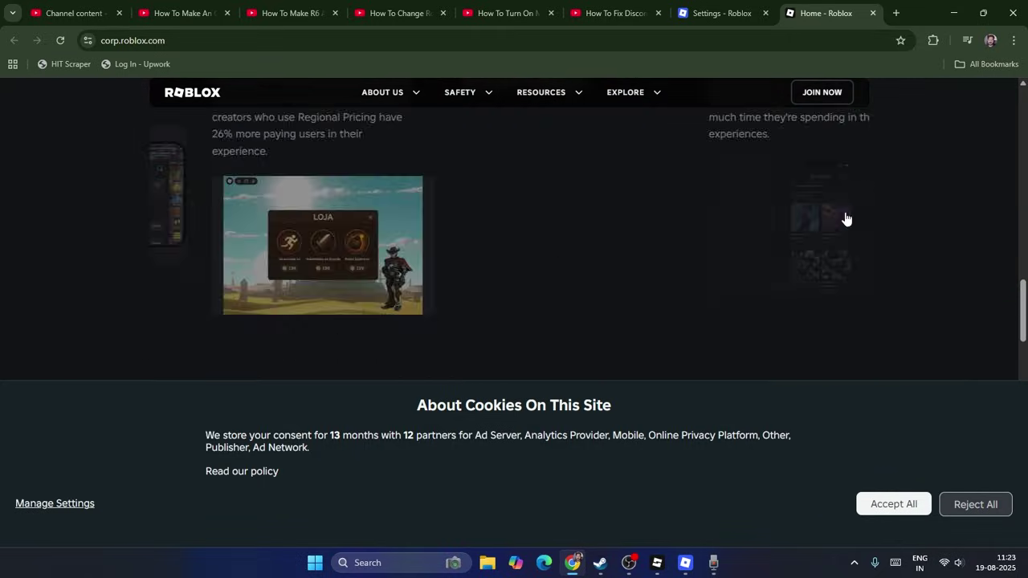
scroll(845, 216, "down", 15)
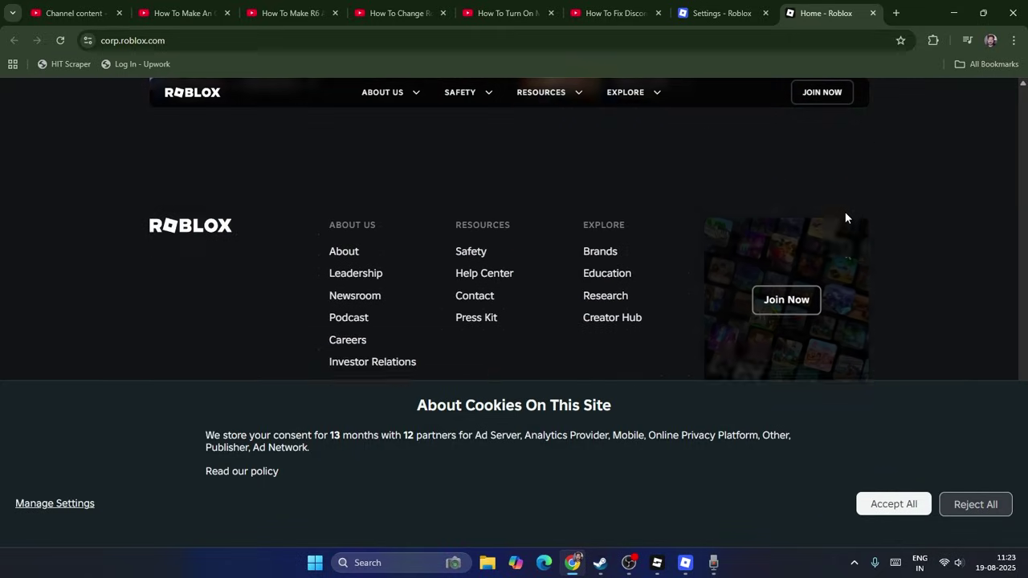
scroll(845, 211, "down", 1)
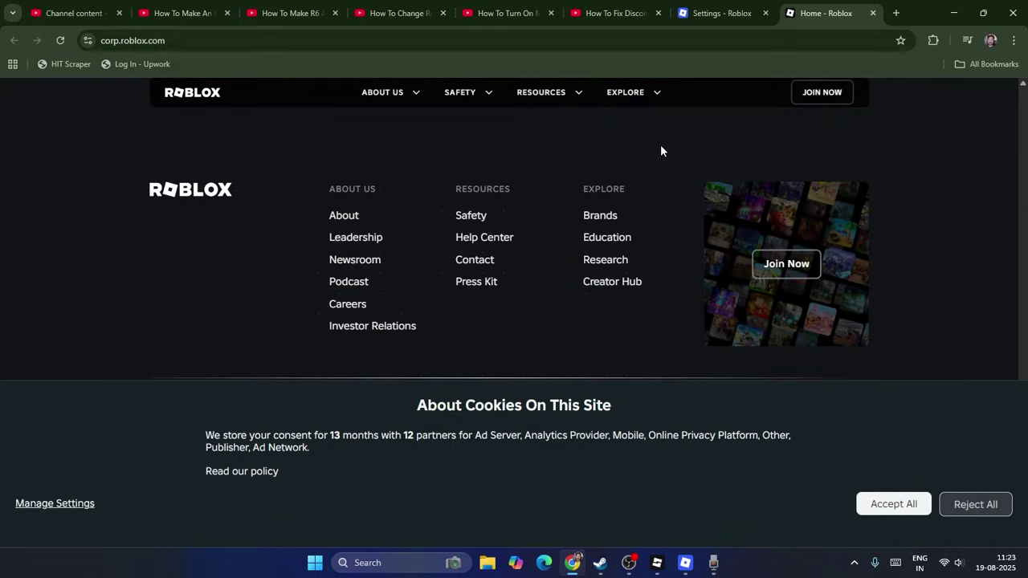
scroll(642, 185, "up", 20)
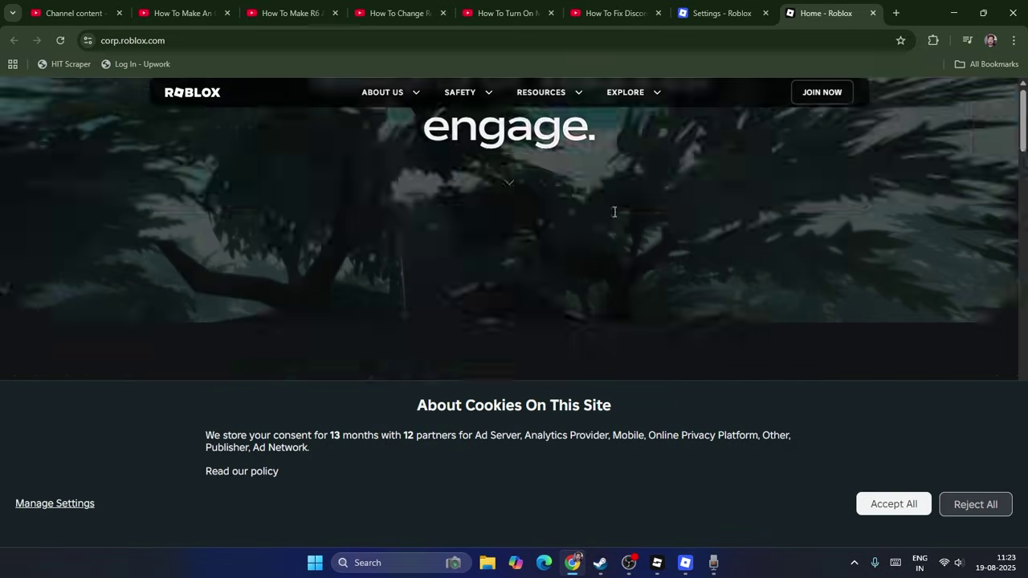
Step: Go to the Roblox Help Center from the corporate site's Resources menu
scroll(615, 212, "up", 3)
left_click(577, 122)
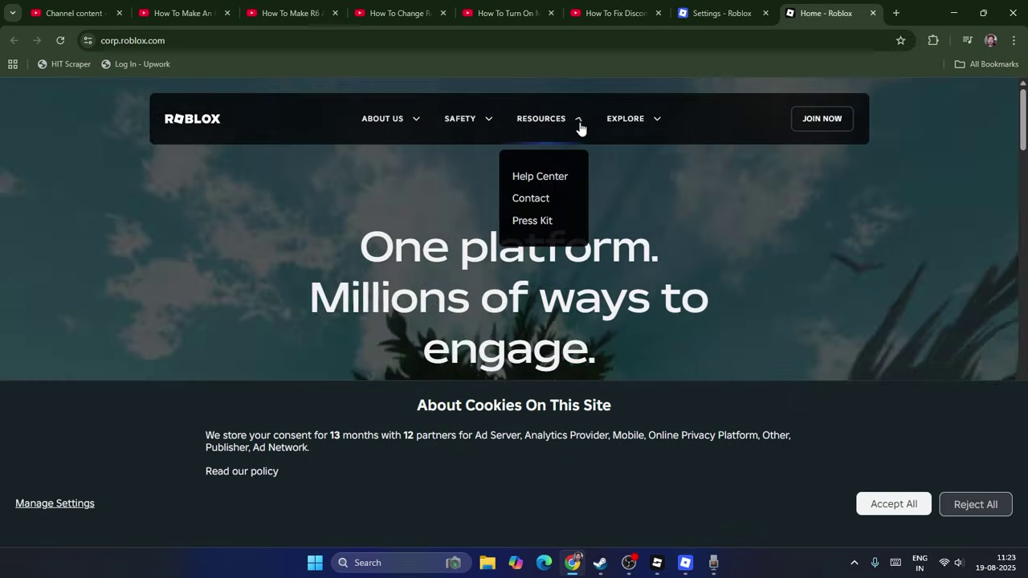
left_click(552, 177)
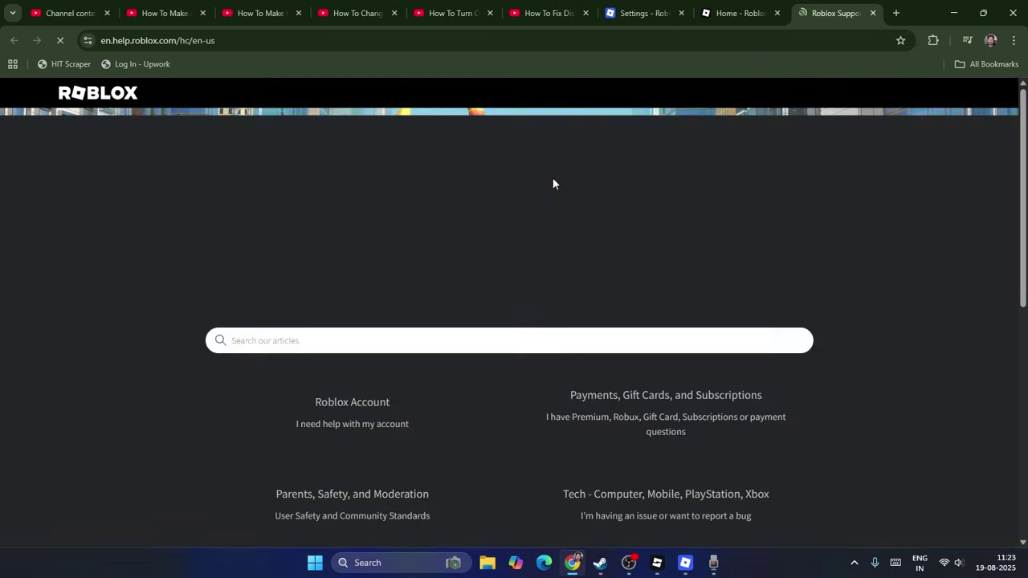
Step: Search 'account', open the Account Location article and follow its Support Form link
scroll(461, 199, "down", 2)
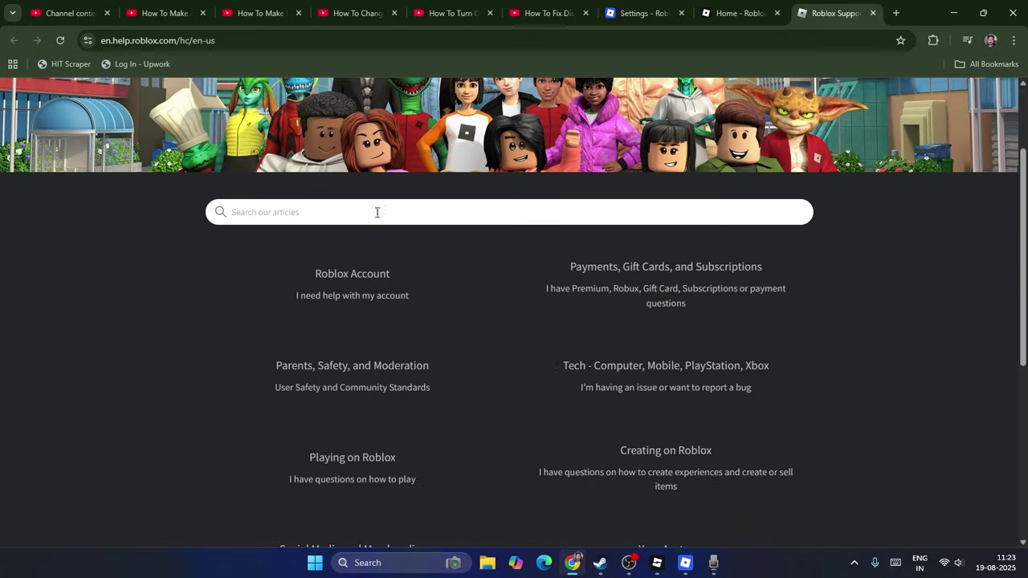
left_click(344, 203)
type("account location")
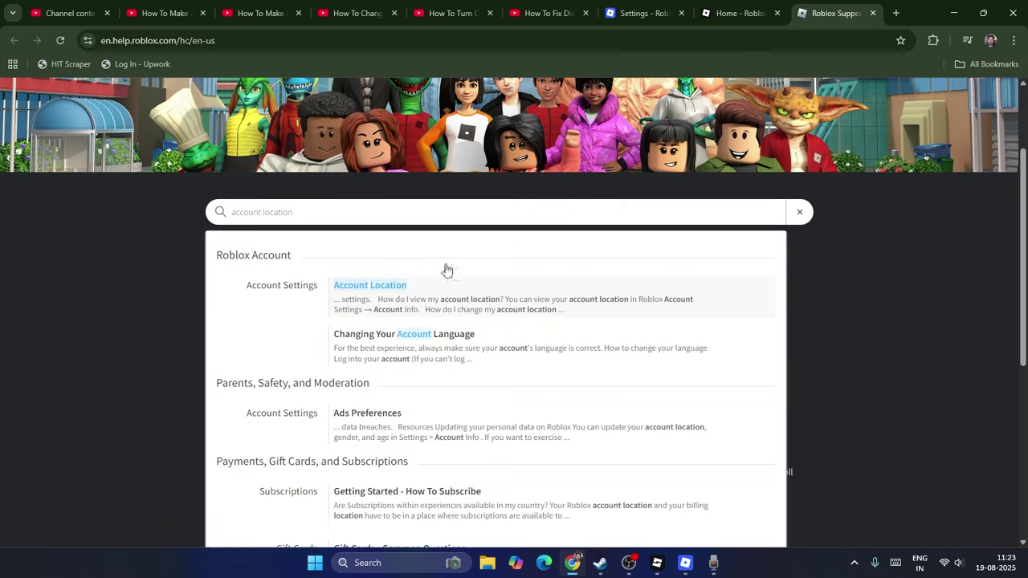
left_click(394, 284)
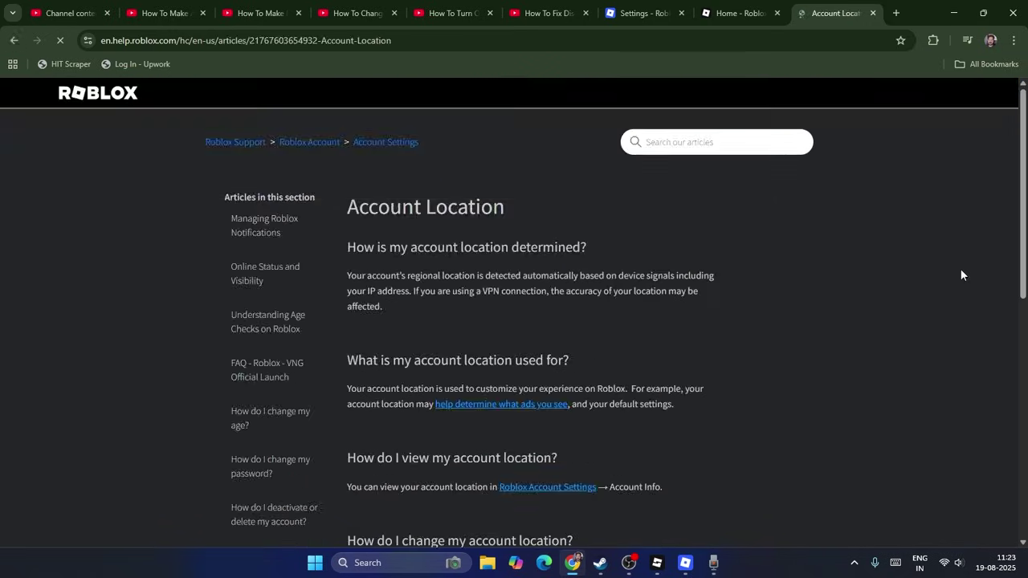
scroll(890, 251, "down", 1)
scroll(833, 251, "down", 2)
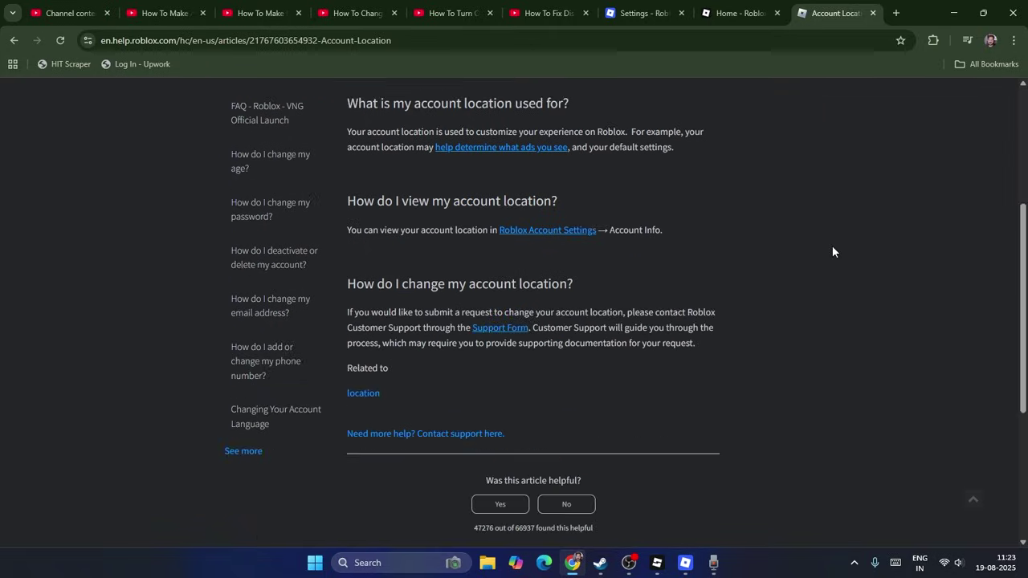
left_click(510, 329)
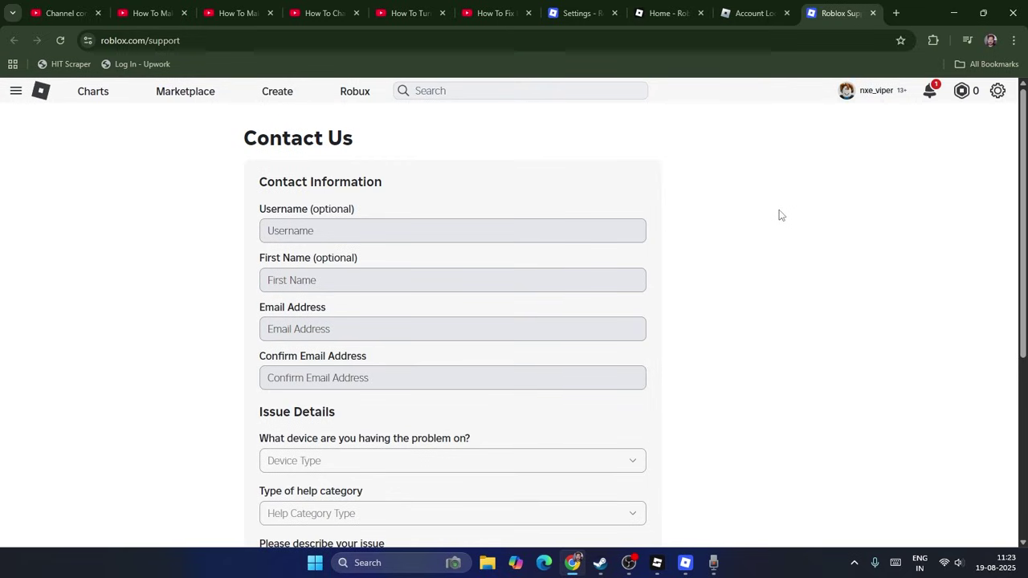
Step: Enter the account's username in the Contact Us form's Username field
left_click(363, 237)
type("nxe_viper")
left_click(371, 276)
Step: Fill Email Address from autofill and type the same e-mail into Confirm Email Address
left_click(352, 328)
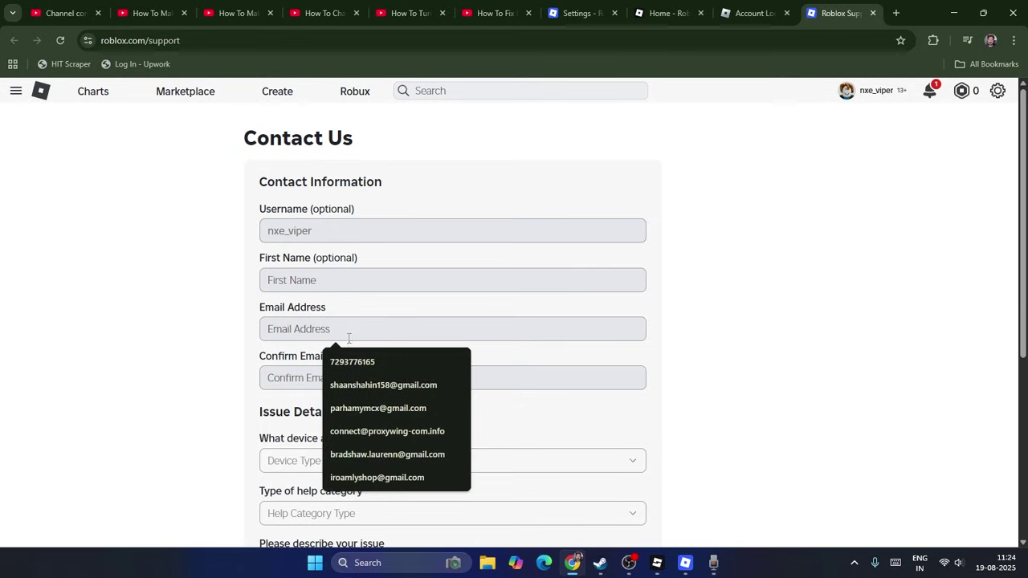
left_click(384, 384)
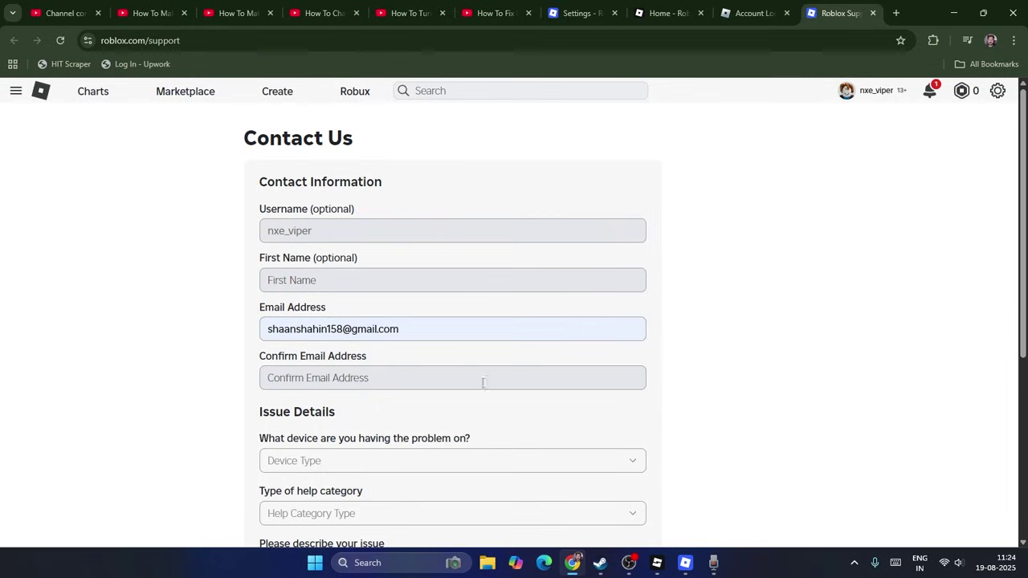
left_click(417, 388)
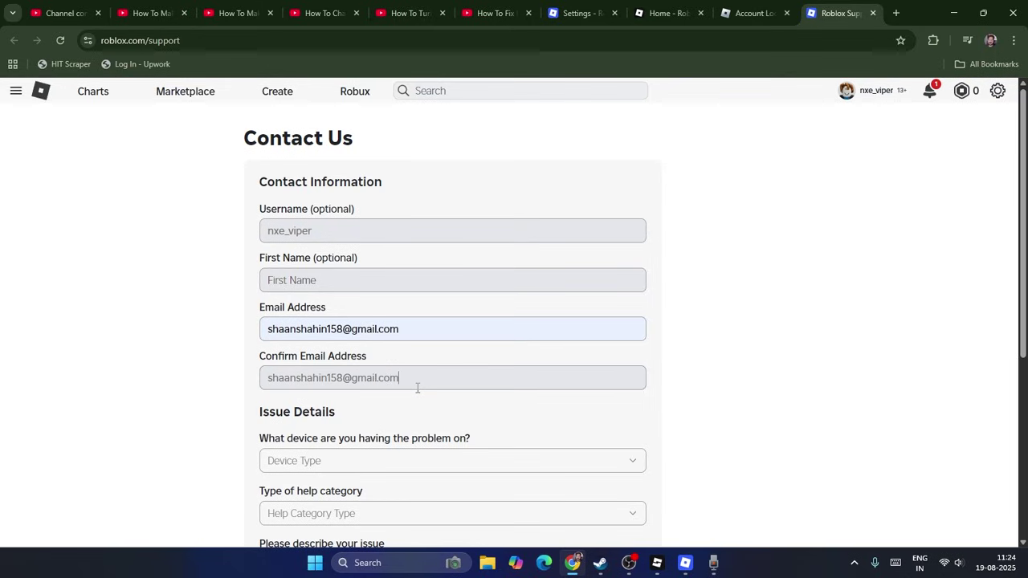
Step: Choose device PC, help category How To, and subcategory How To - Change My Location
scroll(688, 270, "down", 3)
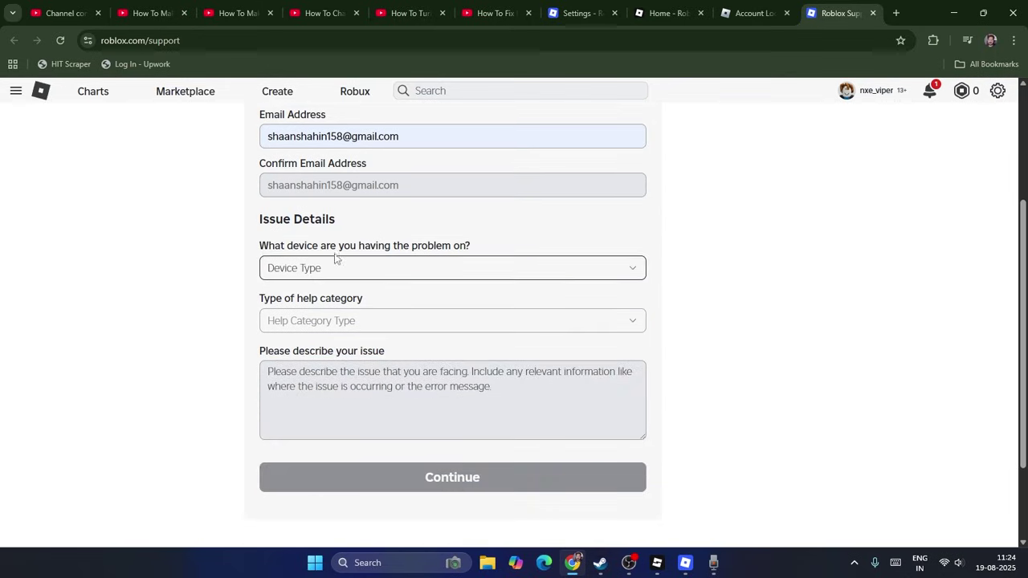
left_click(337, 265)
left_click(298, 303)
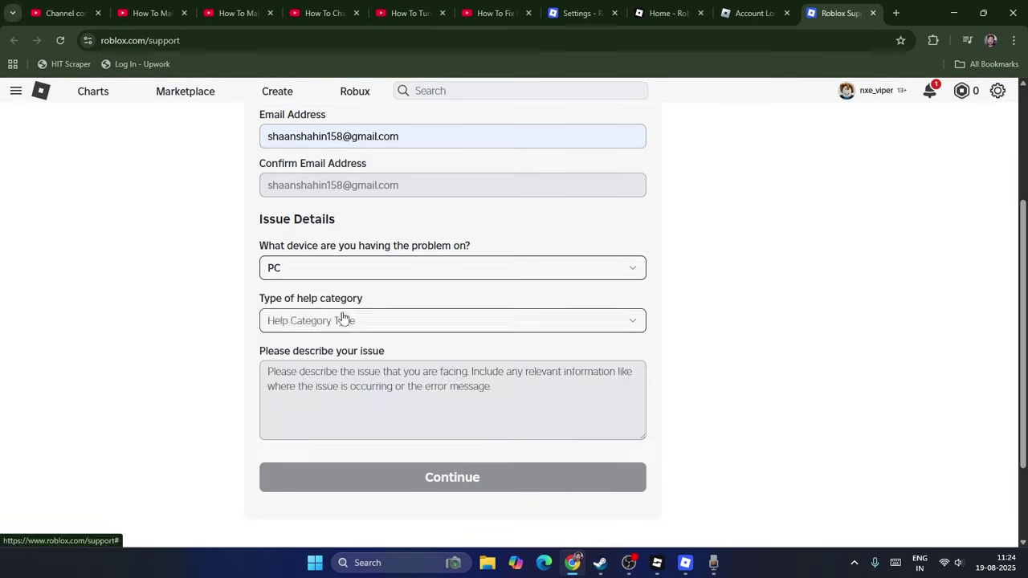
left_click(343, 321)
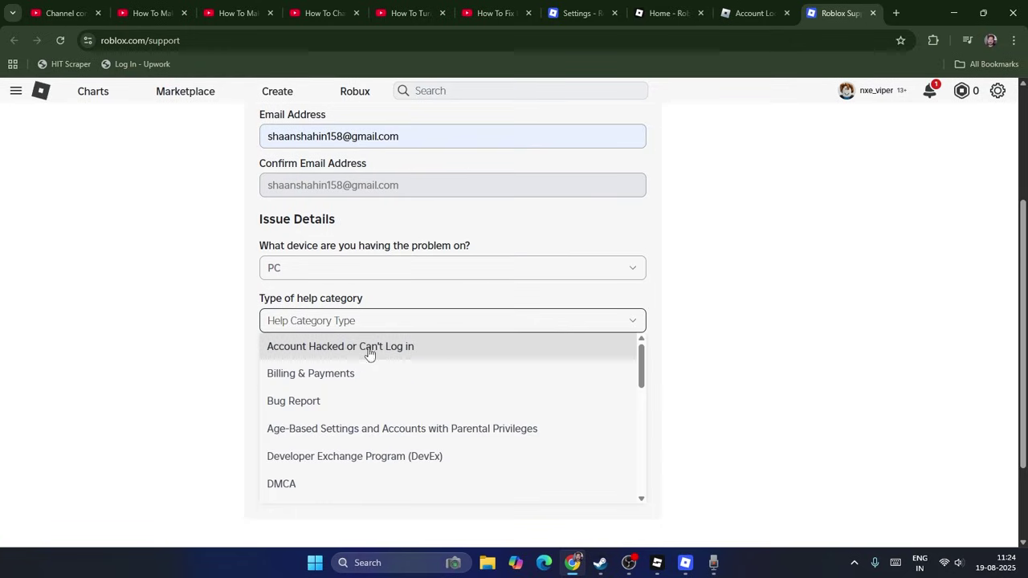
scroll(362, 416, "down", 3)
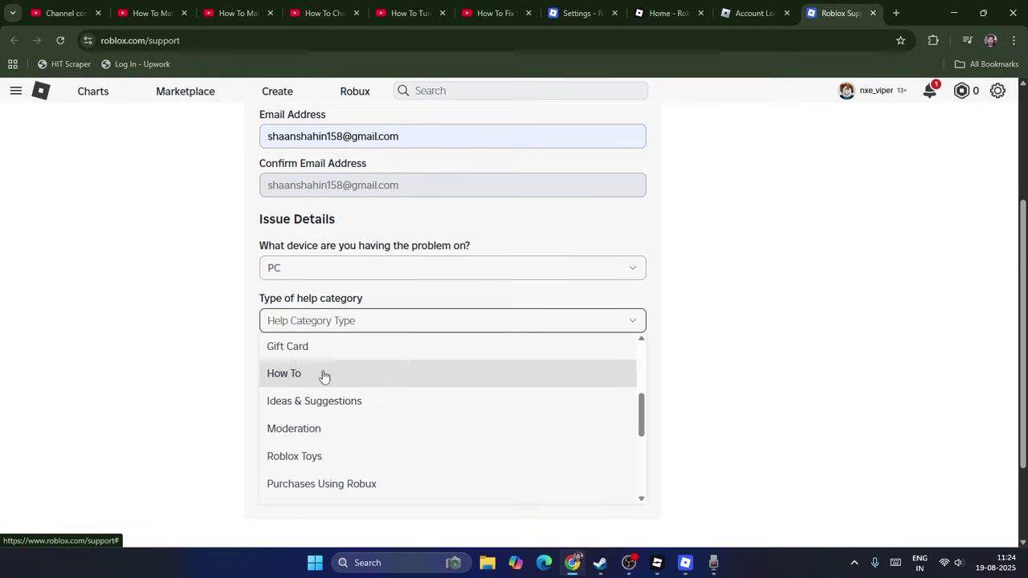
left_click(323, 374)
scroll(429, 314, "down", 1)
left_click(390, 288)
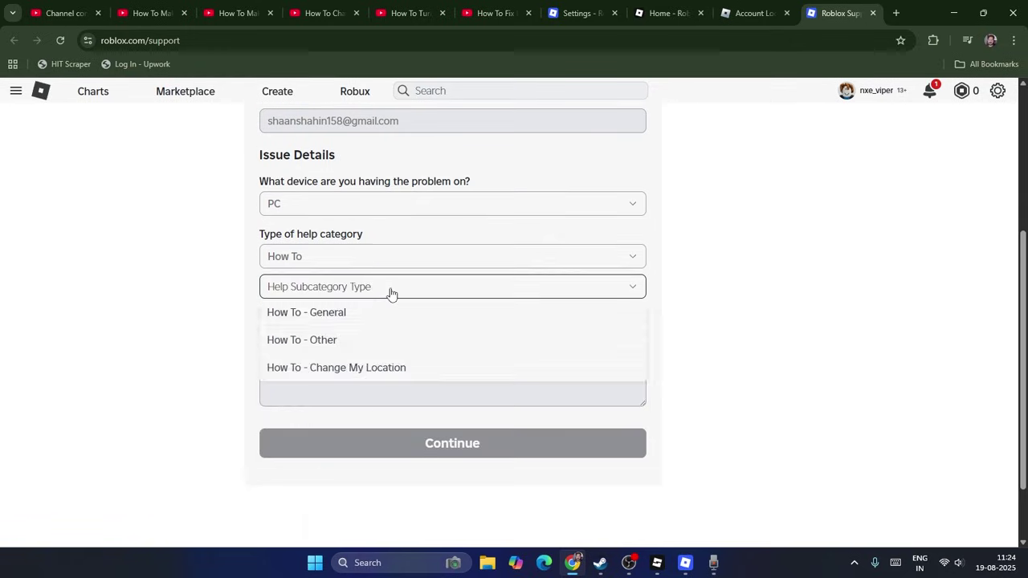
left_click(359, 371)
scroll(658, 384, "down", 1)
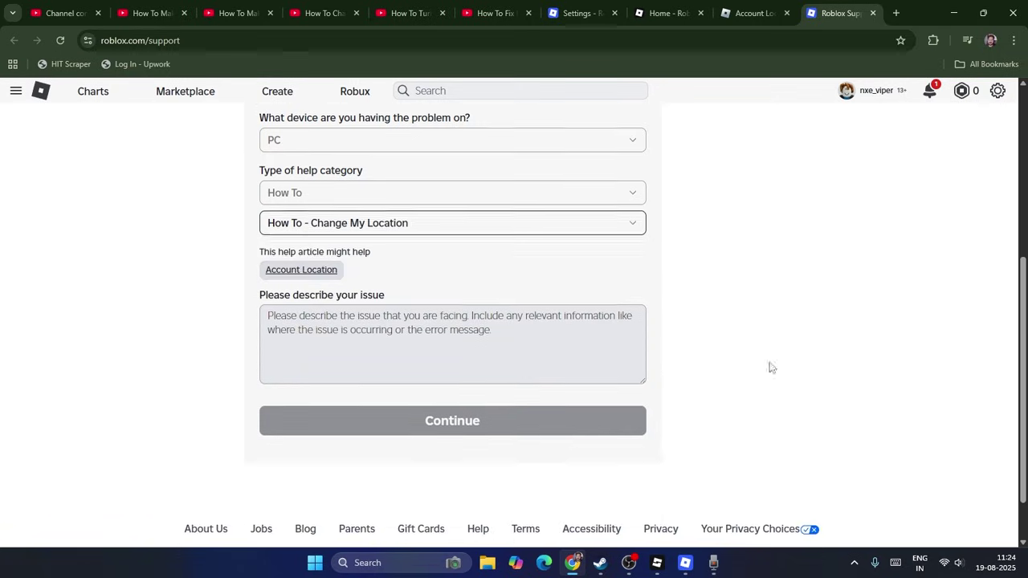
left_click(480, 337)
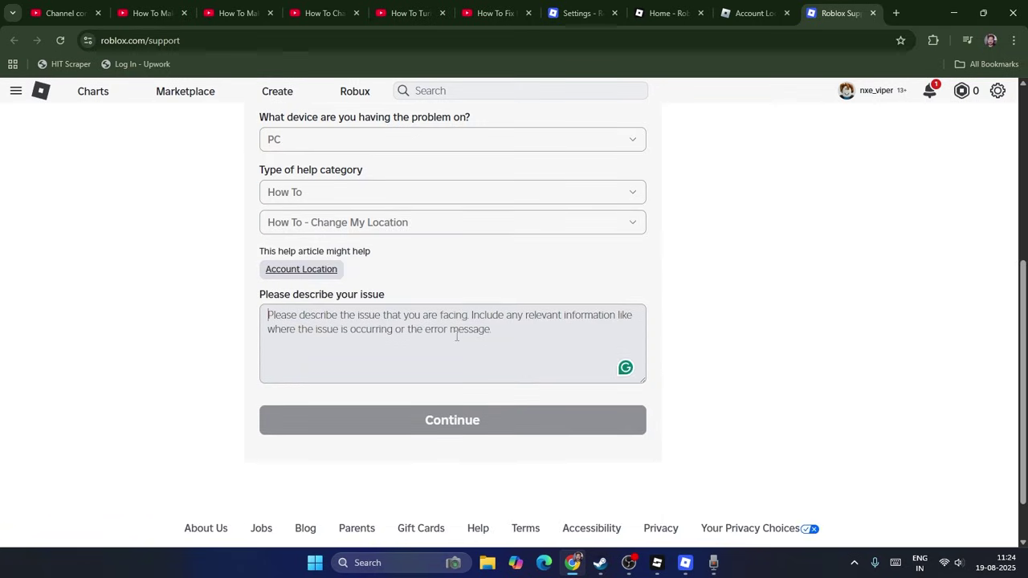
Step: Type the issue: moved from India to America, location not updated, please update it
type("I us")
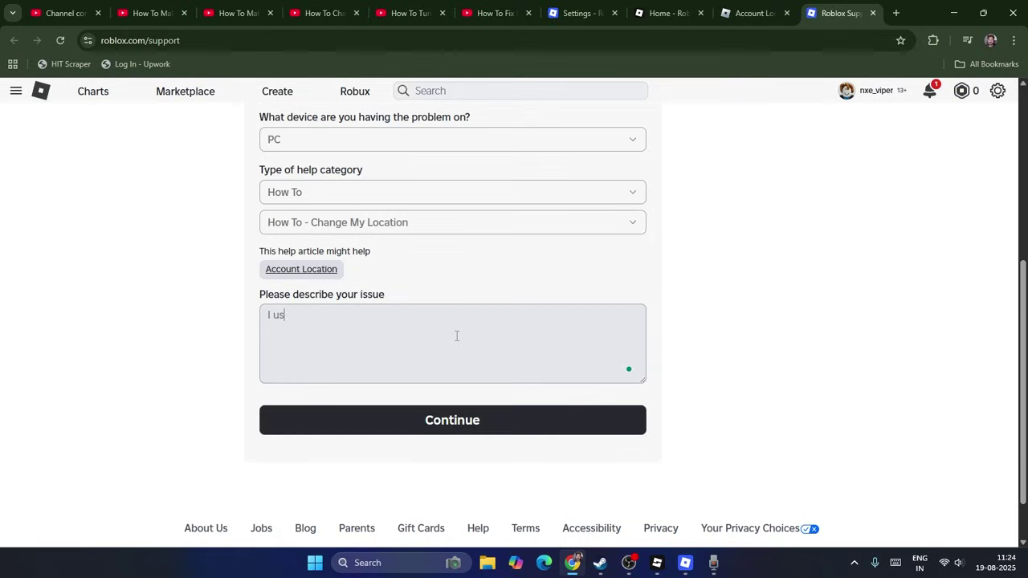
type("ed to live in India, But ")
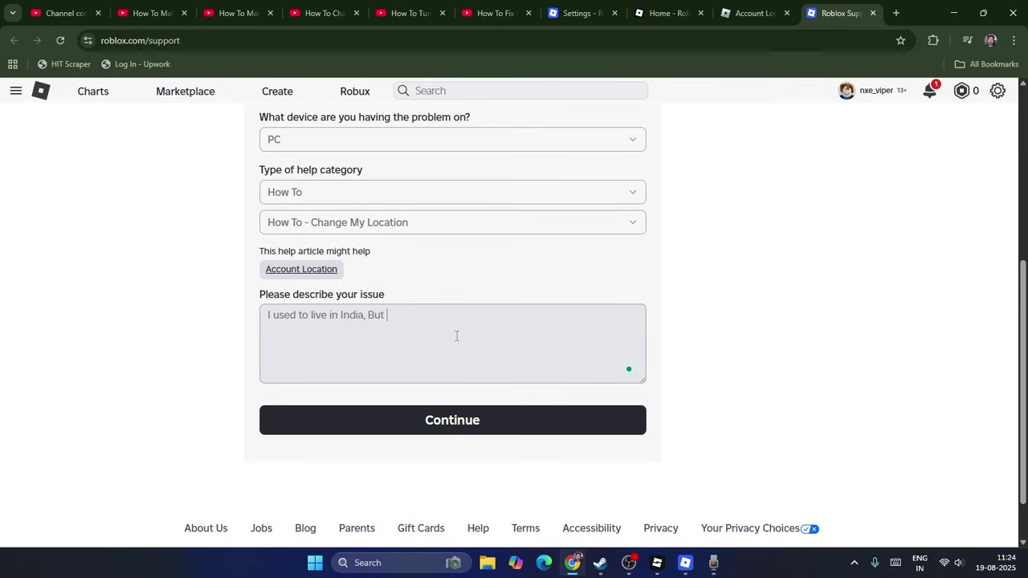
type("I moved to AmeriCA")
key("BackSpace")
type("ca. ")
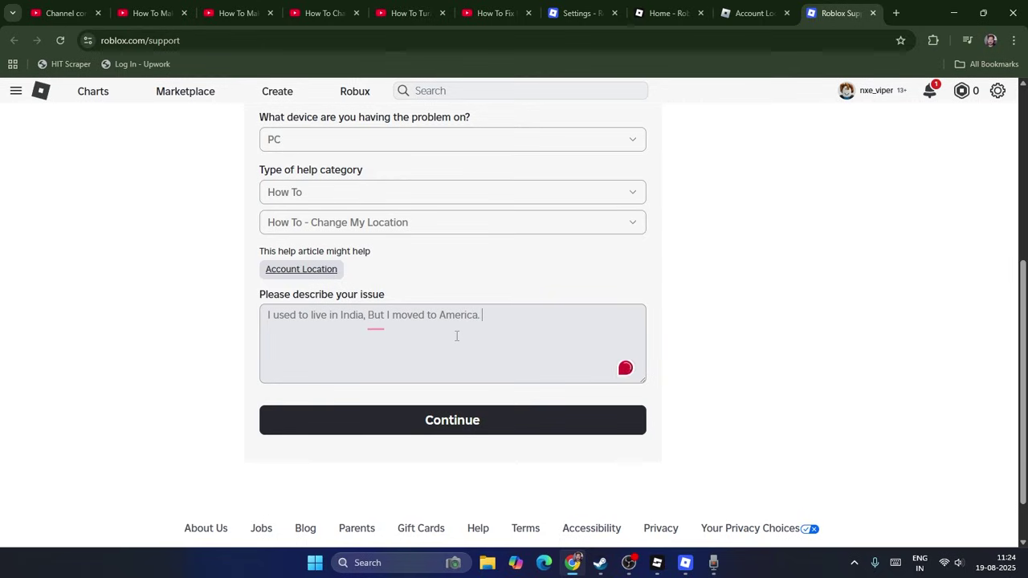
type("My location is")
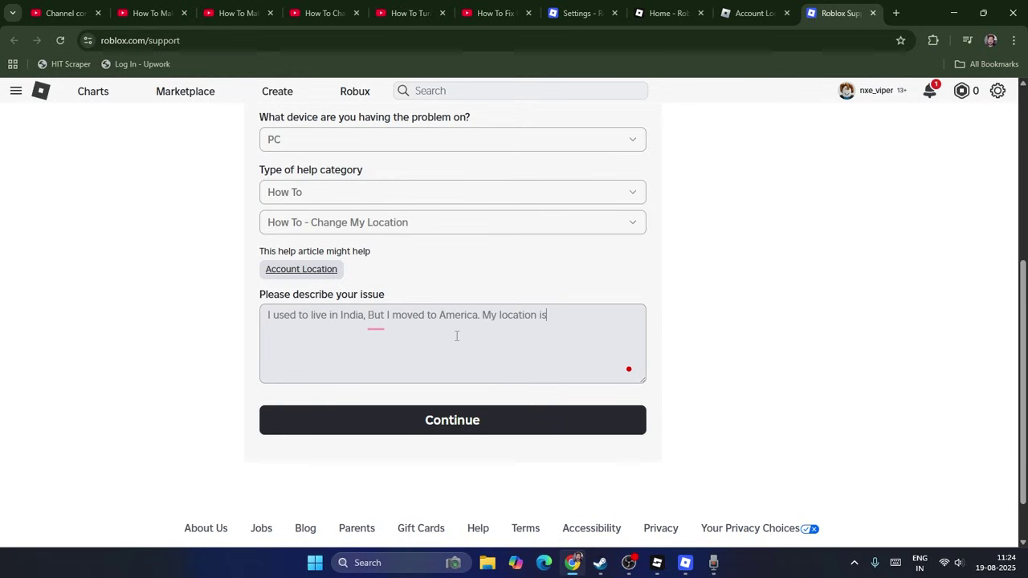
type(" n ot updated, Please update me loc")
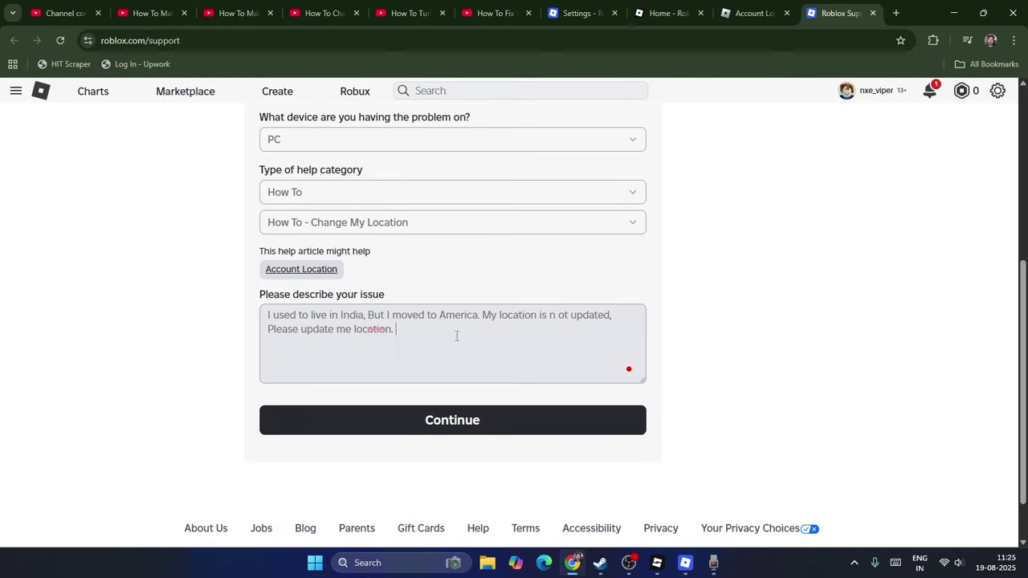
type("ation.")
Step: Submit the support form and solve the rotation verification puzzle to reach the support chat
left_click(534, 423)
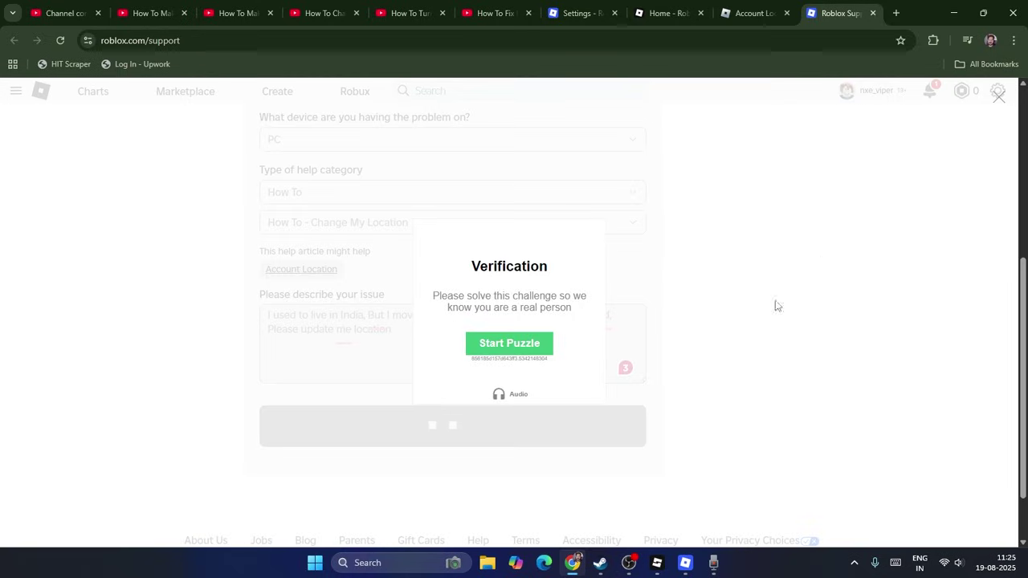
left_click(521, 344)
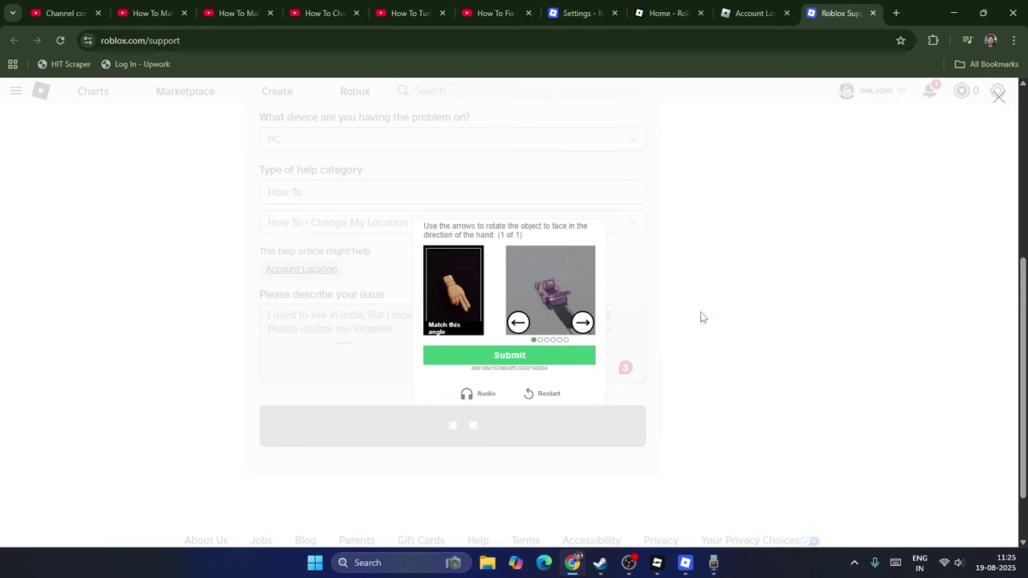
left_click(582, 322)
left_click(582, 322)
left_click(582, 322)
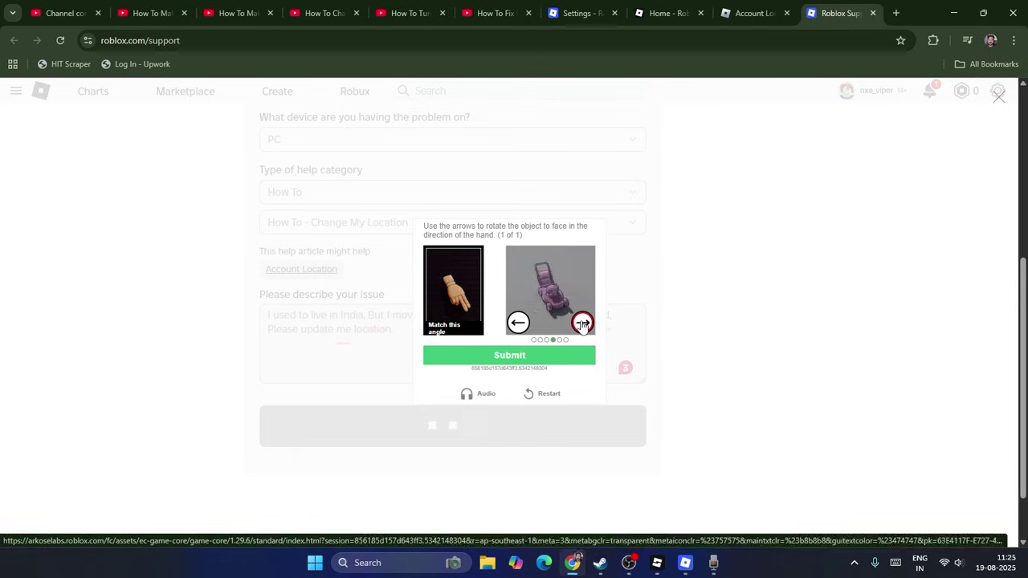
left_click(582, 322)
left_click(518, 322)
left_click(574, 358)
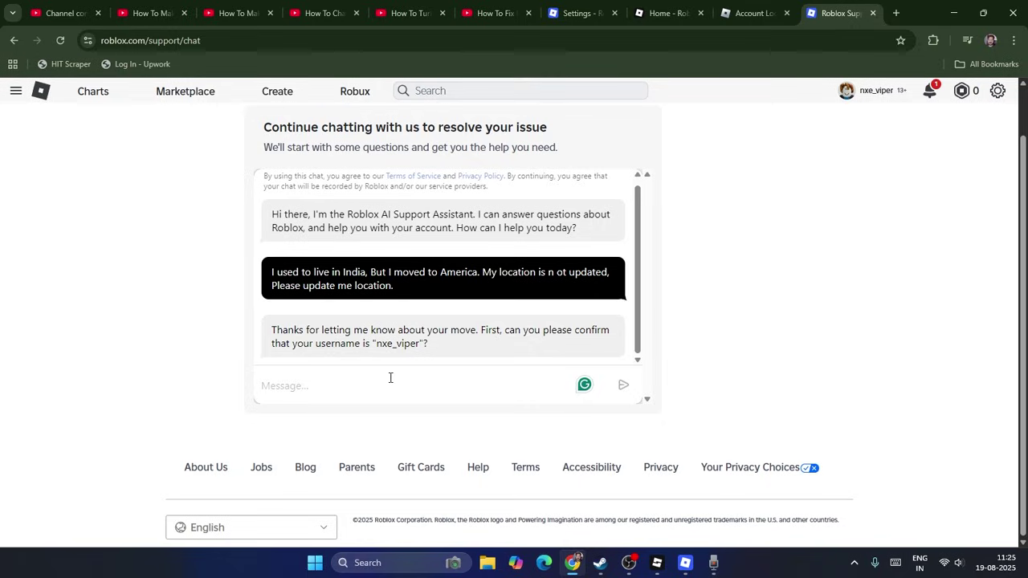
Step: Reply 'Ye' twice to confirm the username and e-mail, then minimize the browser
type("Yes")
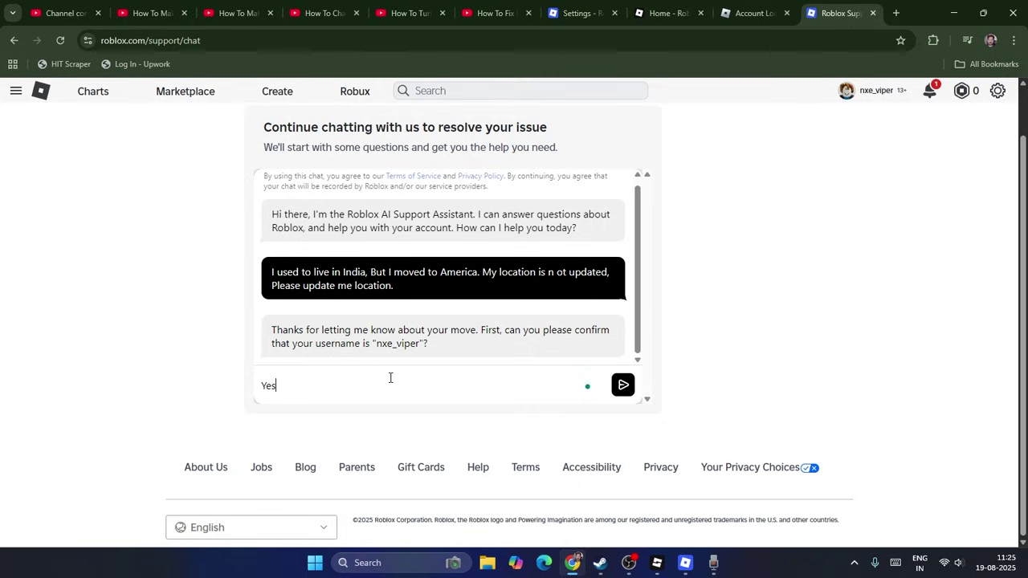
left_click(624, 388)
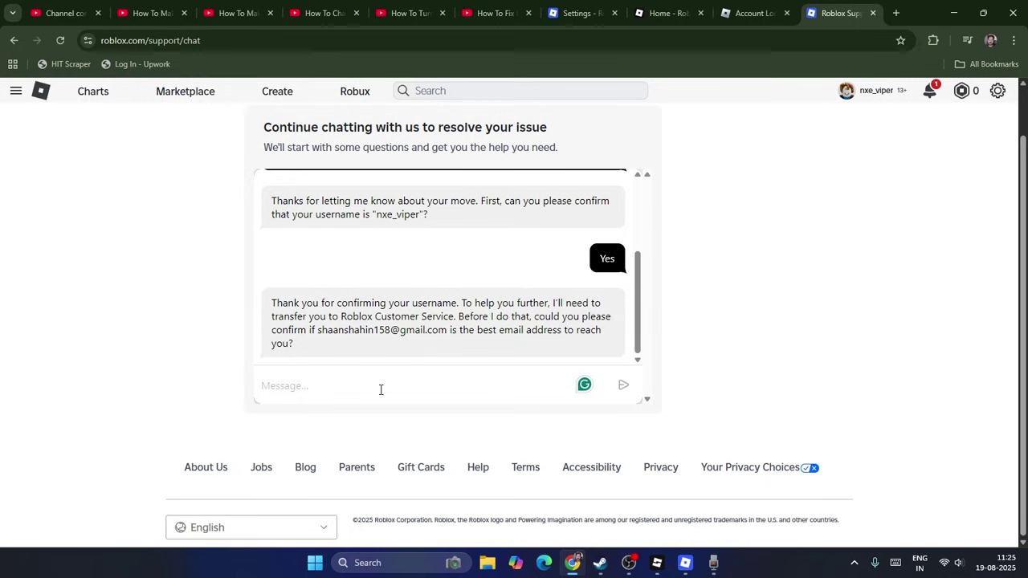
type("Yes")
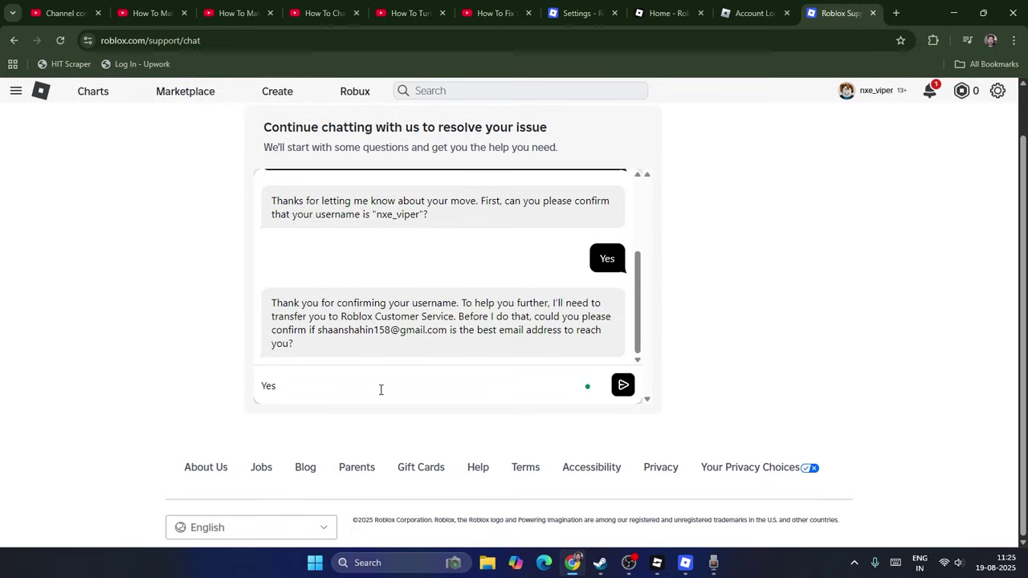
key("Return")
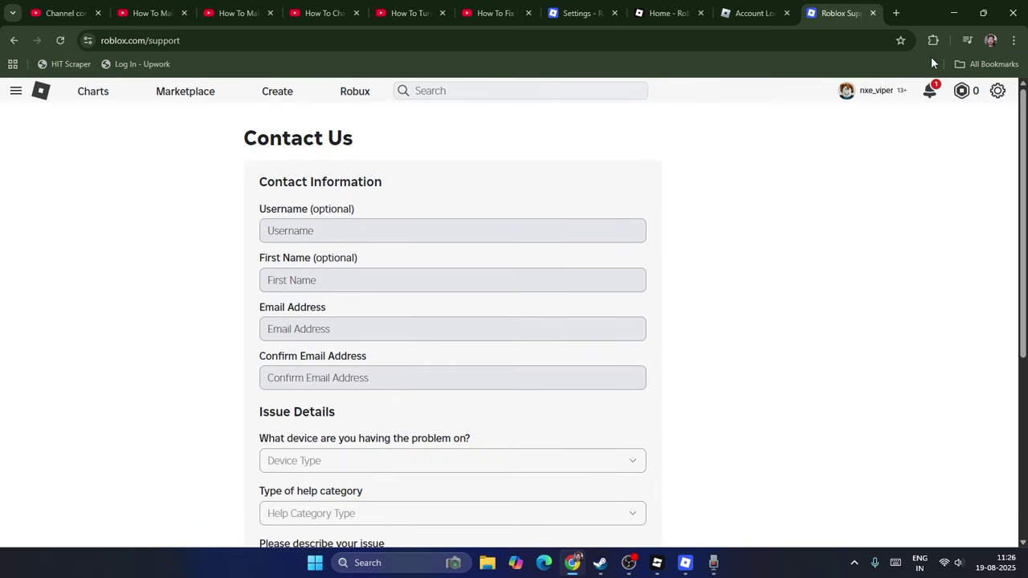
left_click(953, 13)
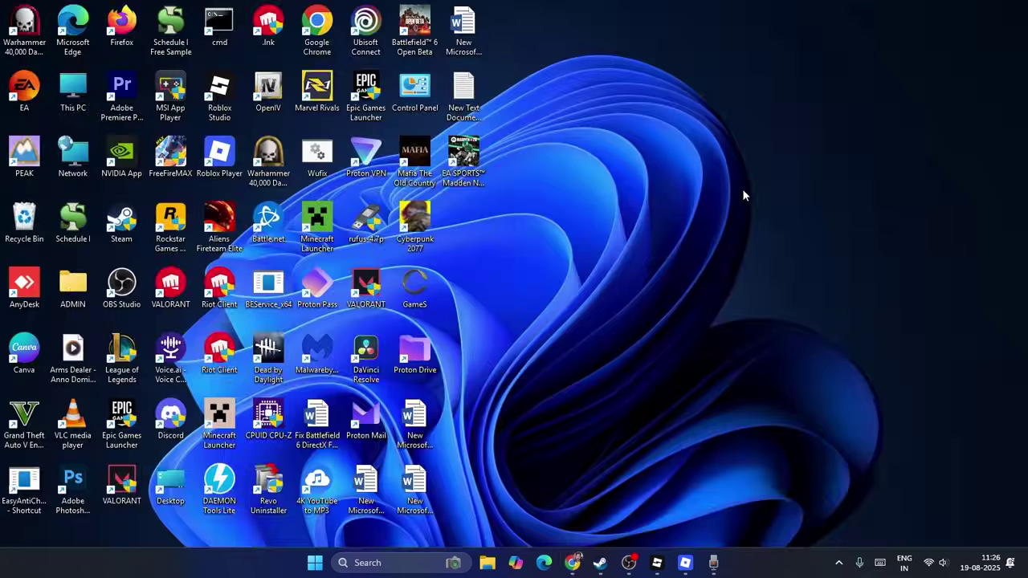